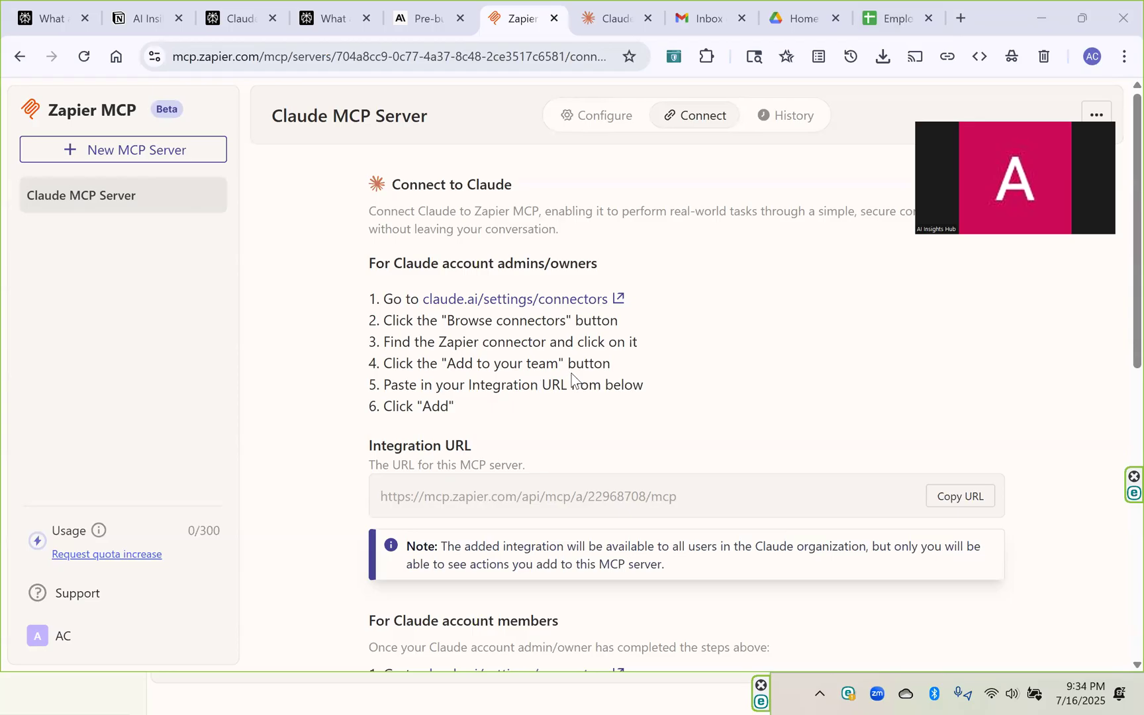
- Switch to Claude, relaunch the Zapier sign-in and allow claudeai to access the Zapier account
left_click(595, 11)
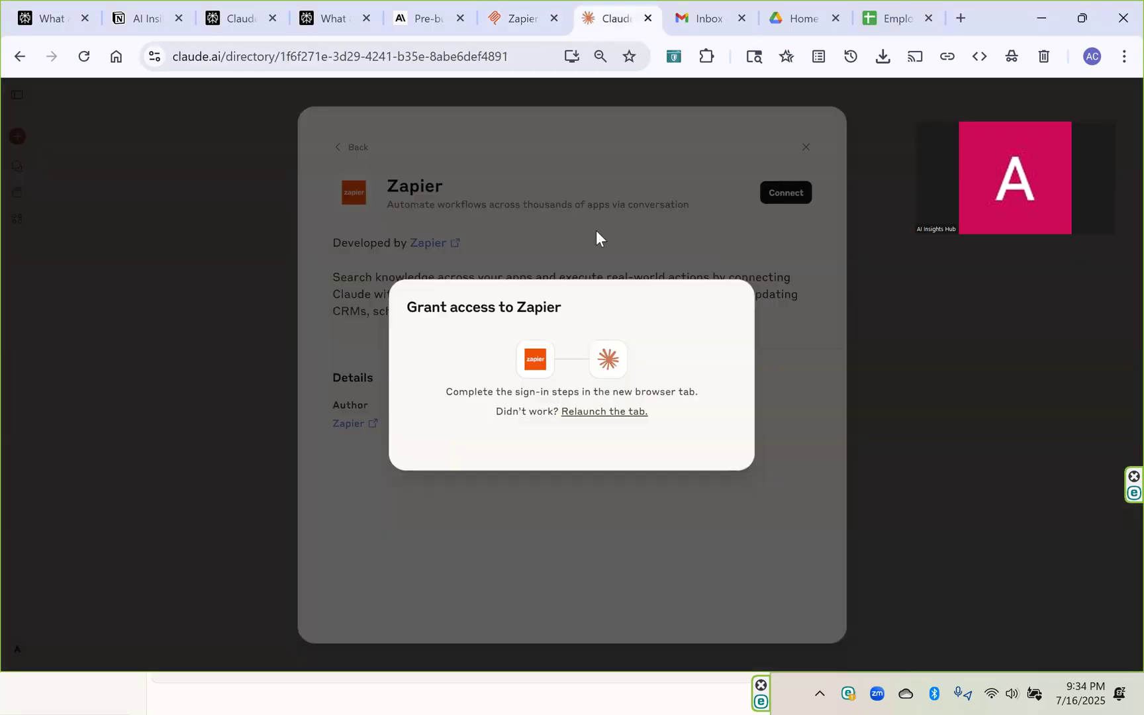
left_click(606, 417)
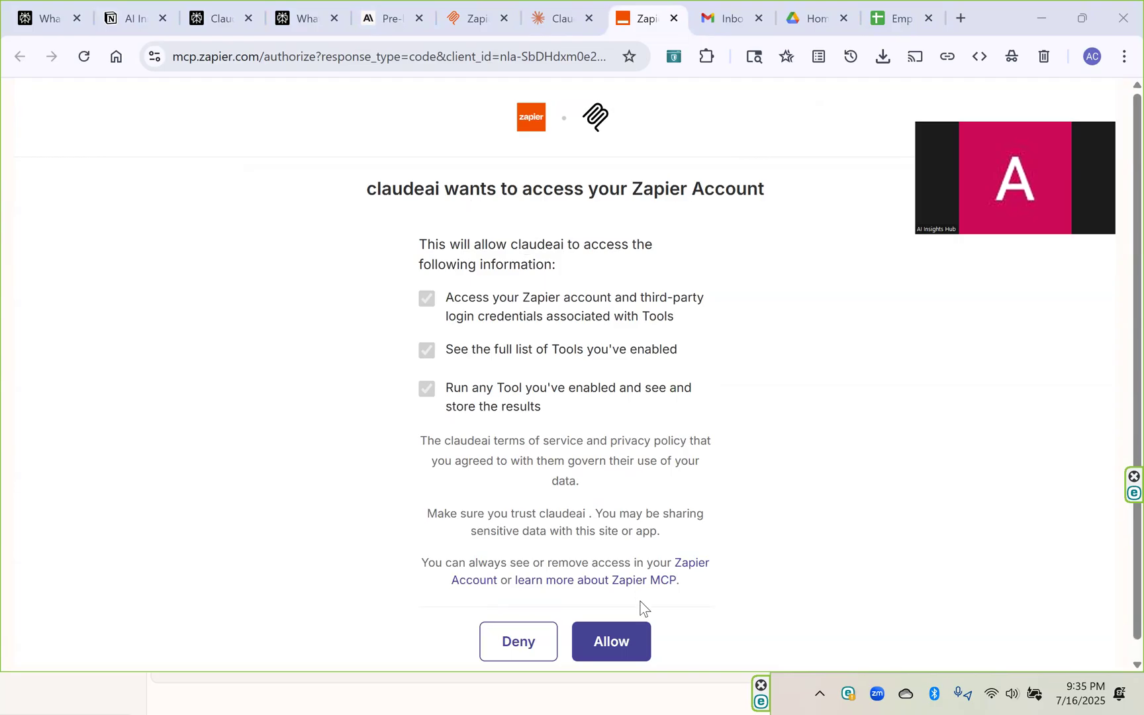
left_click(629, 643)
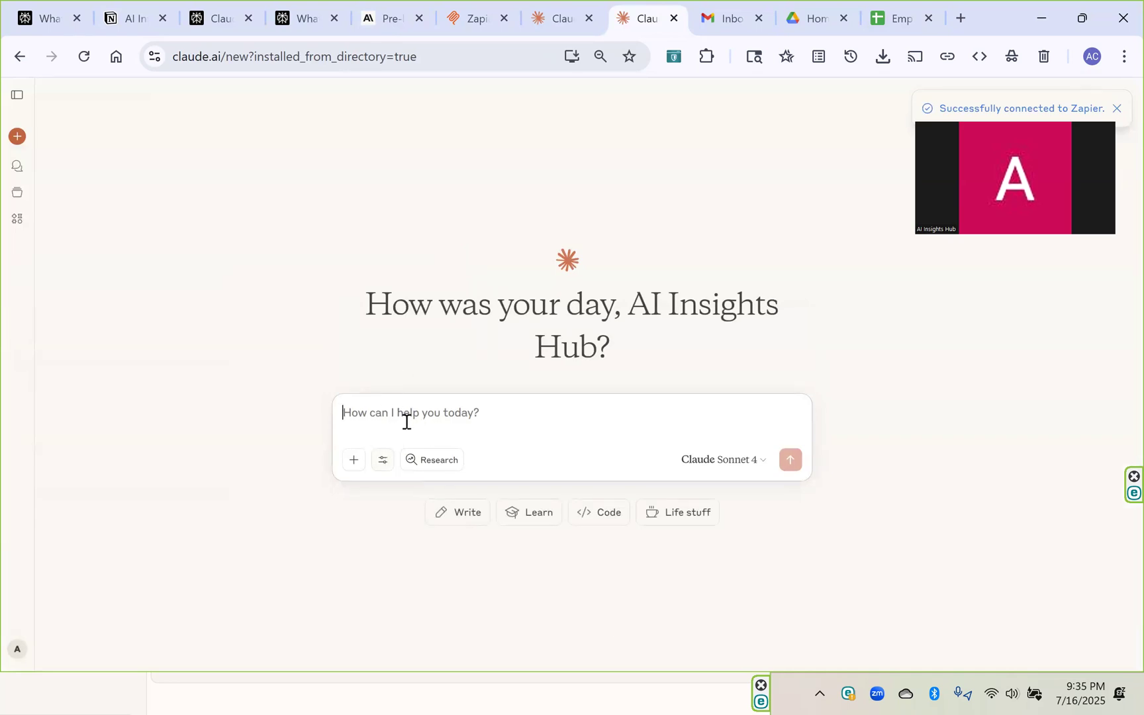
- Open the connector management settings from the new chat's tool options and check the listed connectors
left_click(383, 466)
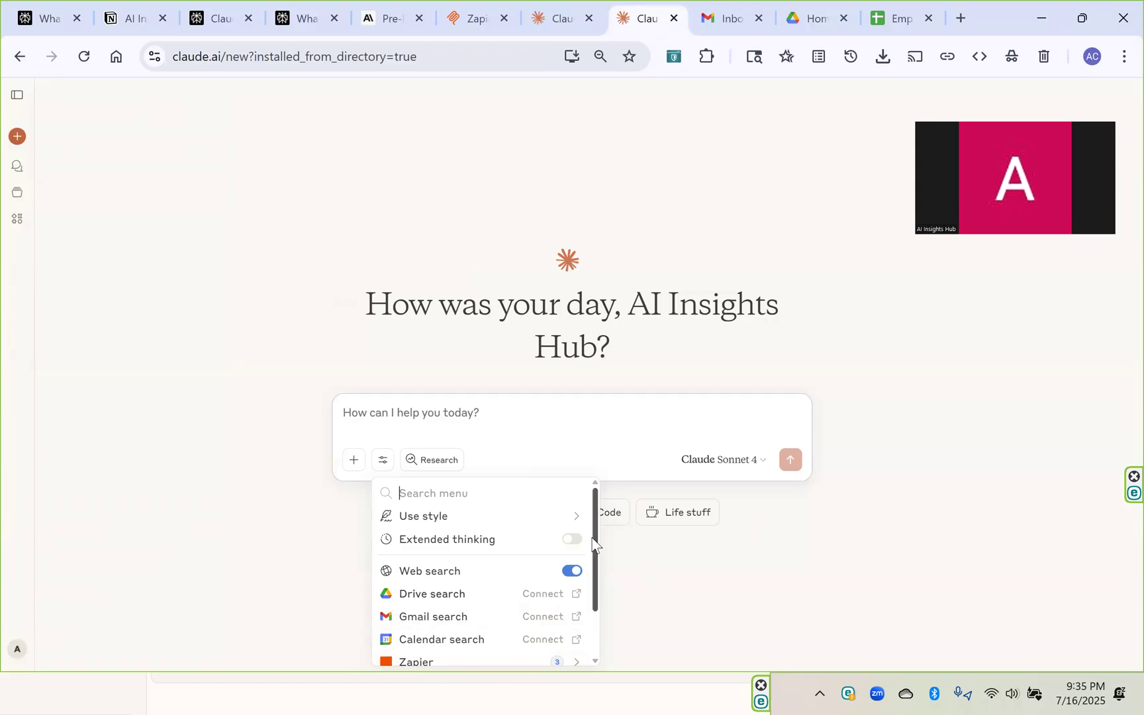
left_click_drag(594, 540, 605, 597)
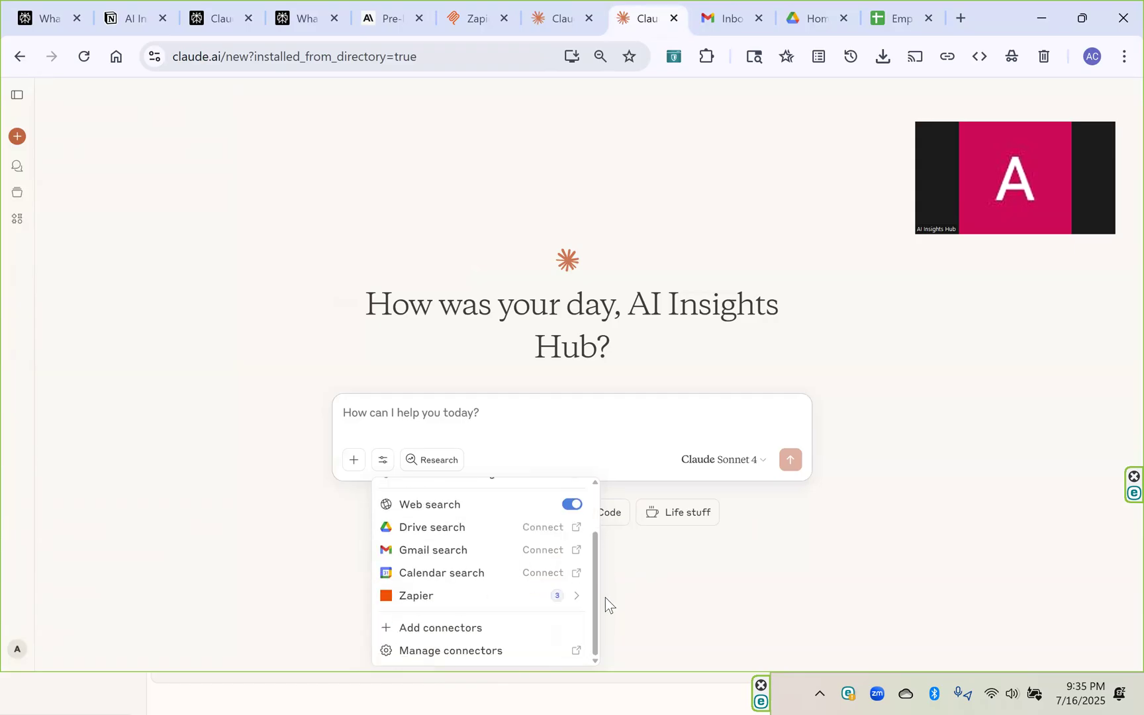
left_click(475, 652)
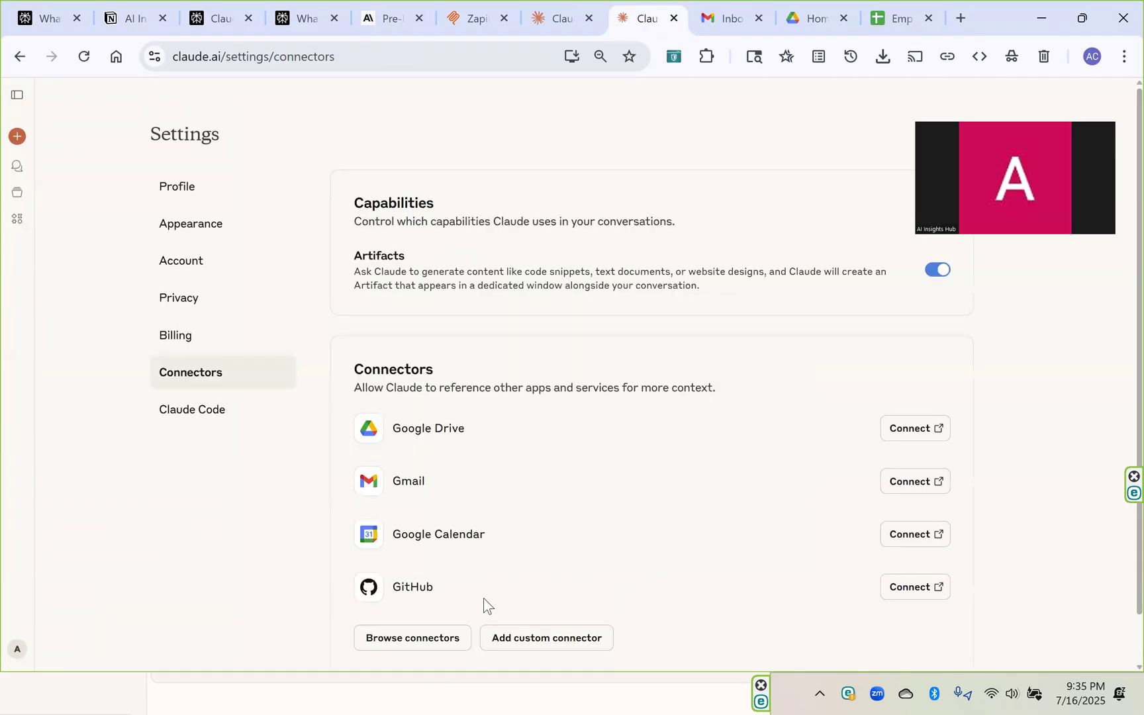
scroll(590, 533, "down", 2)
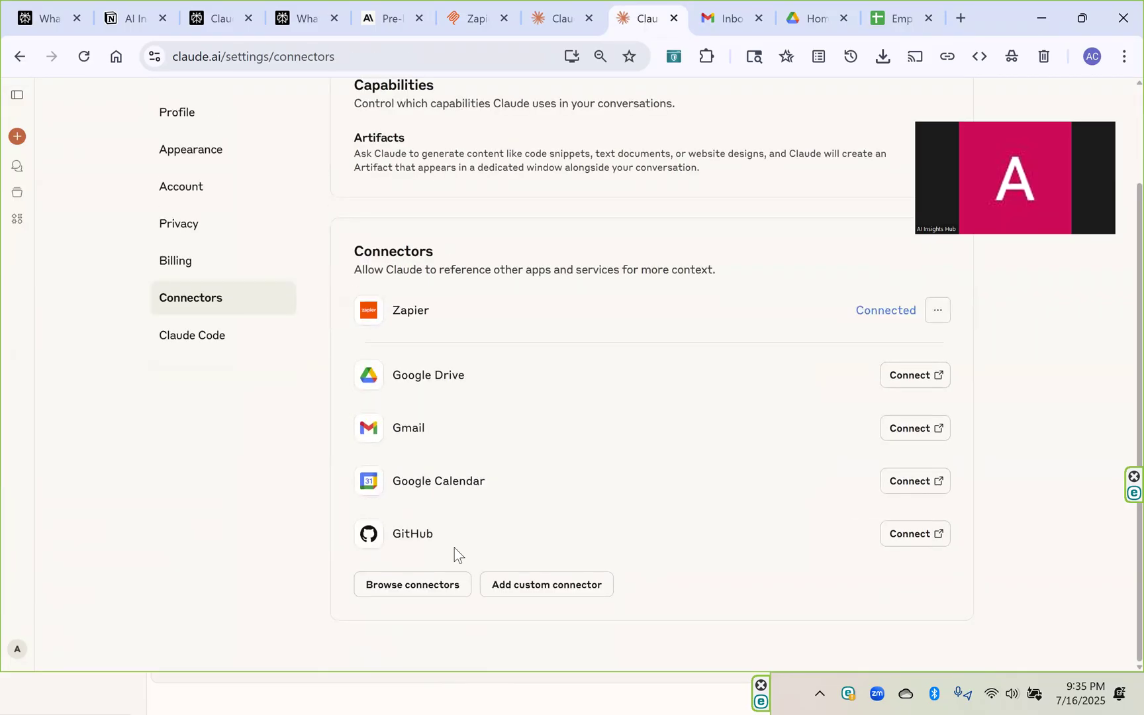
- Browse the directory of web connectors, from Asana to Zapier, and close it
left_click(411, 585)
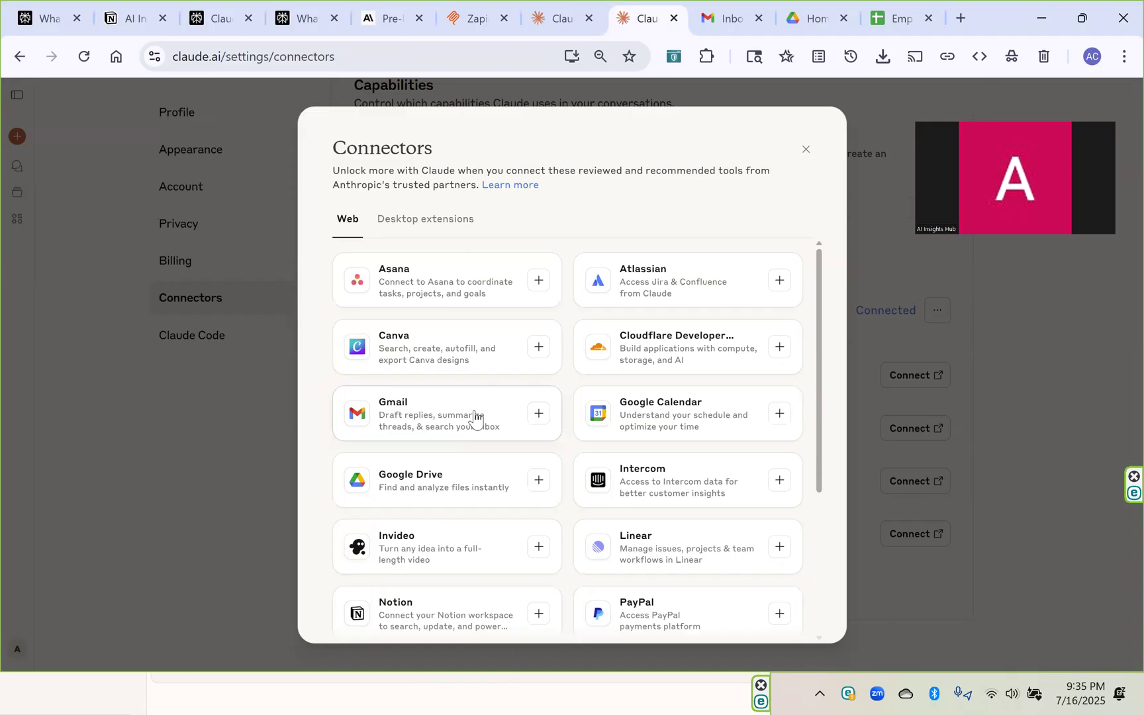
scroll(613, 372, "down", 4)
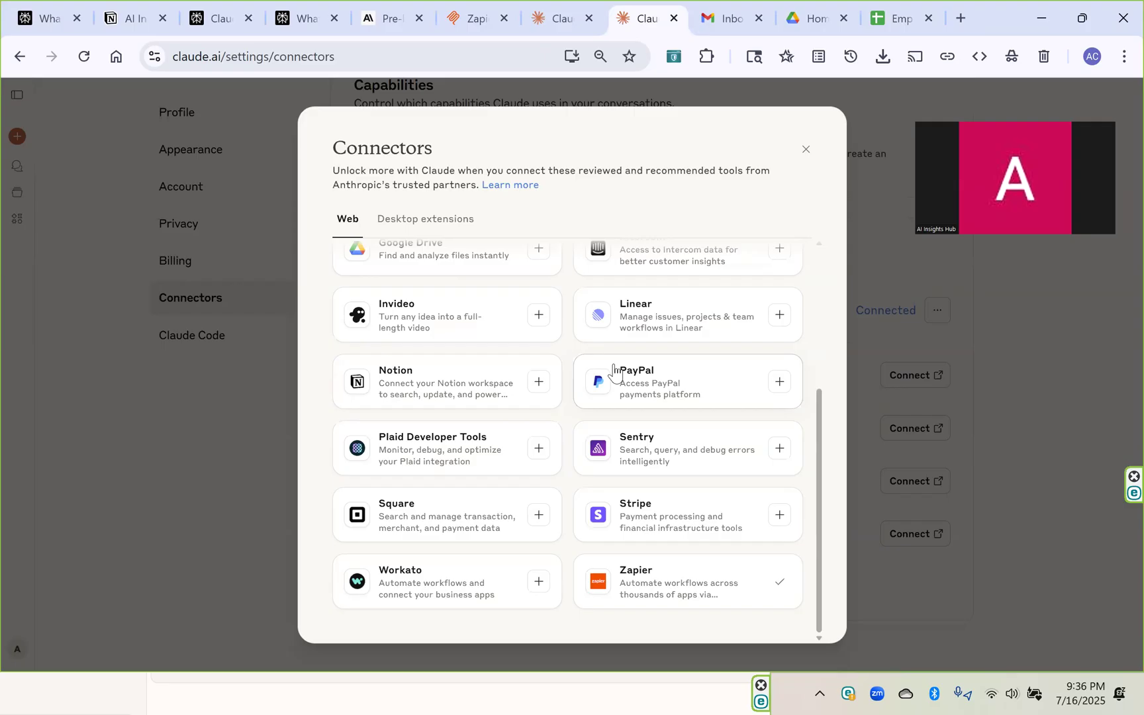
scroll(615, 373, "up", 5)
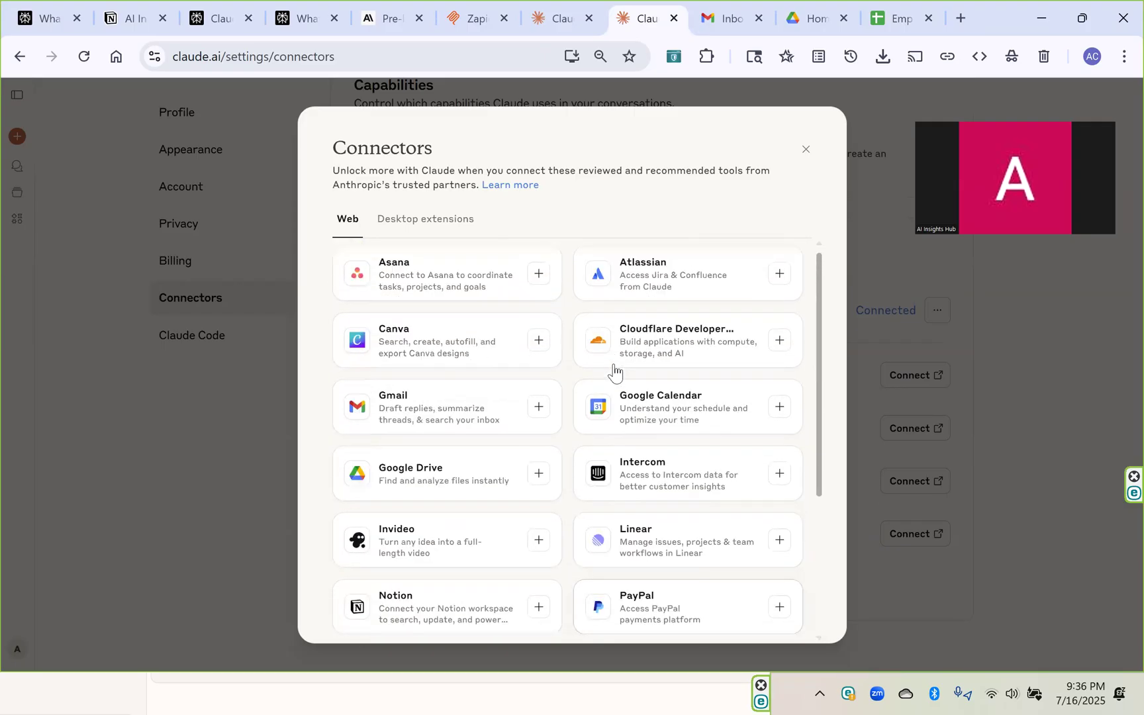
scroll(614, 373, "down", 5)
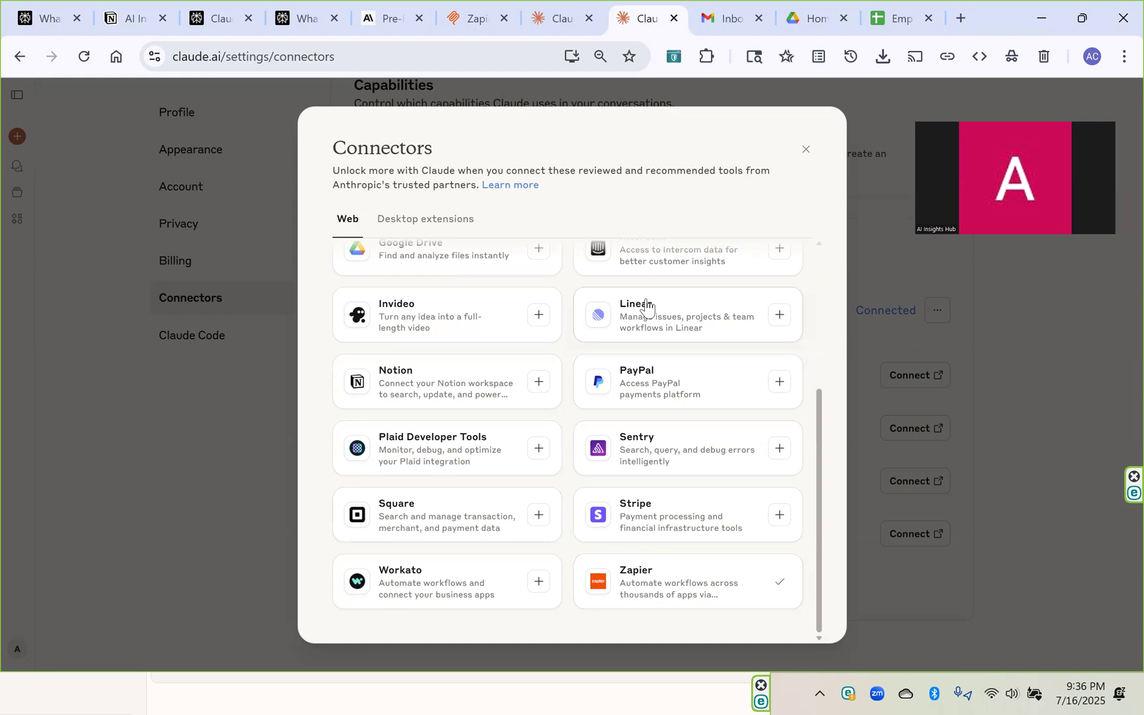
scroll(646, 307, "up", 4)
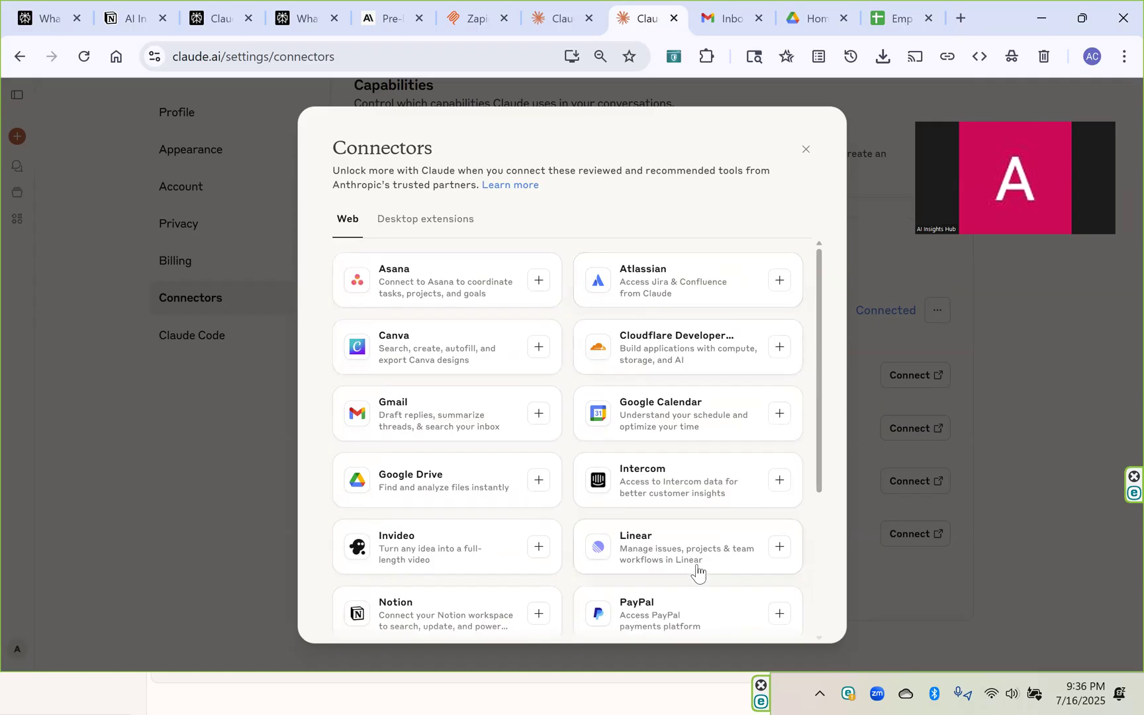
scroll(697, 568, "down", 5)
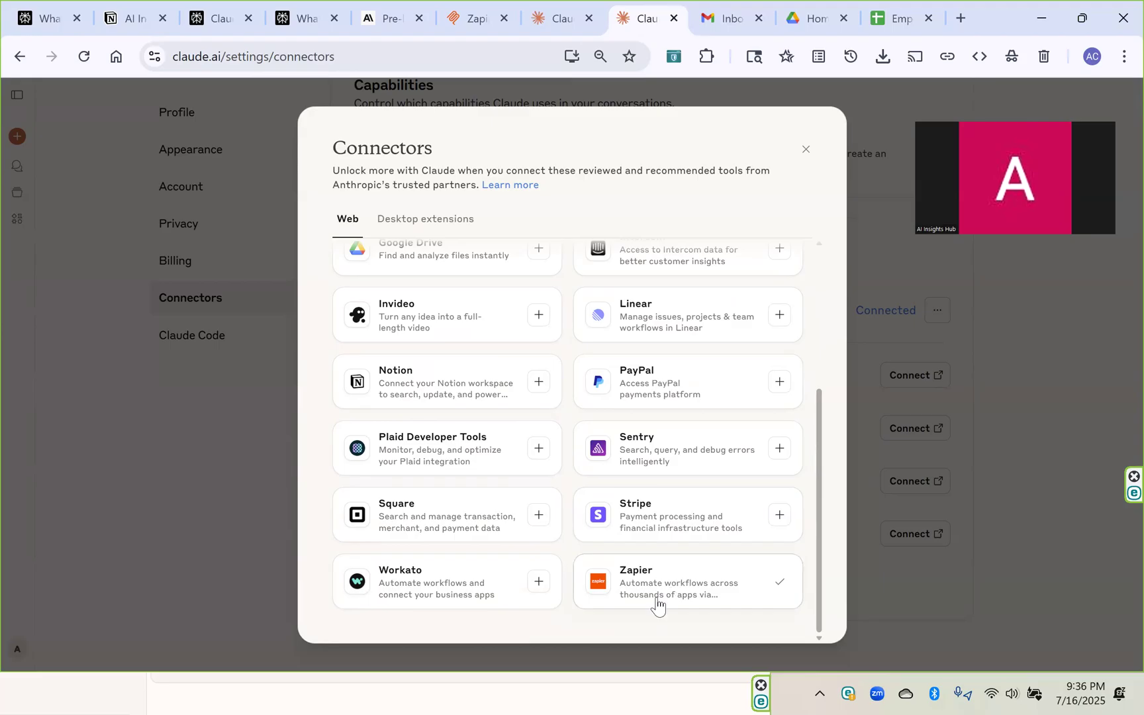
left_click(899, 602)
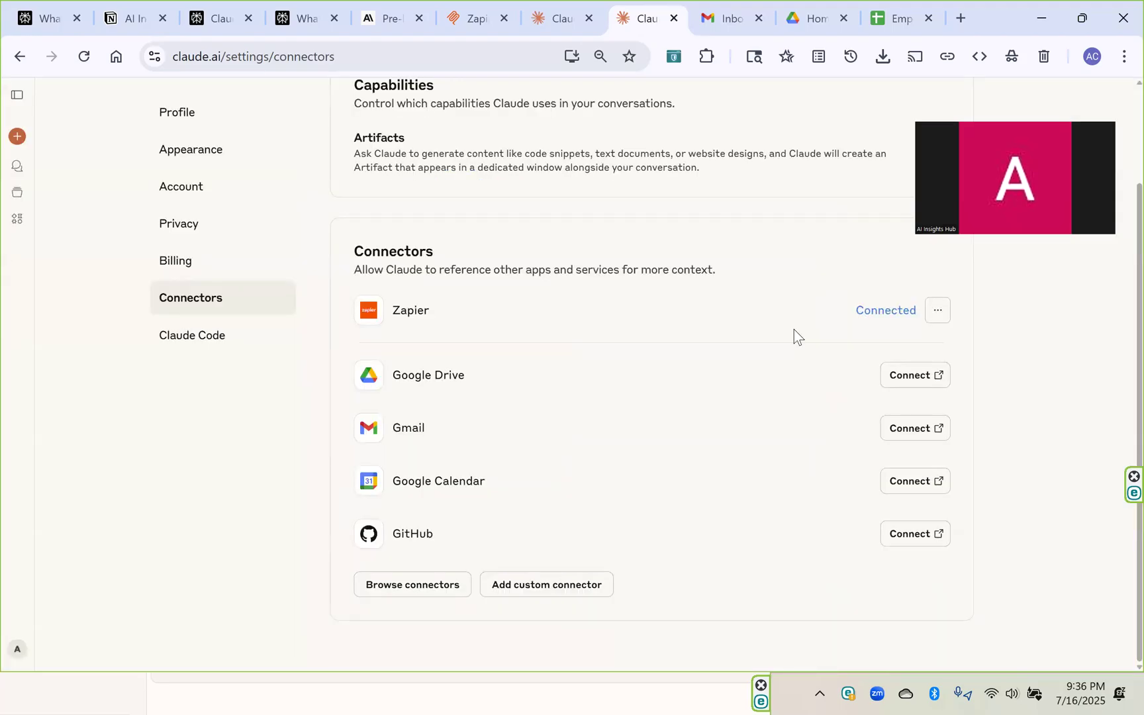
- Review the connected Zapier connector's provided tools and their permission settings, then close the dialog
left_click(935, 315)
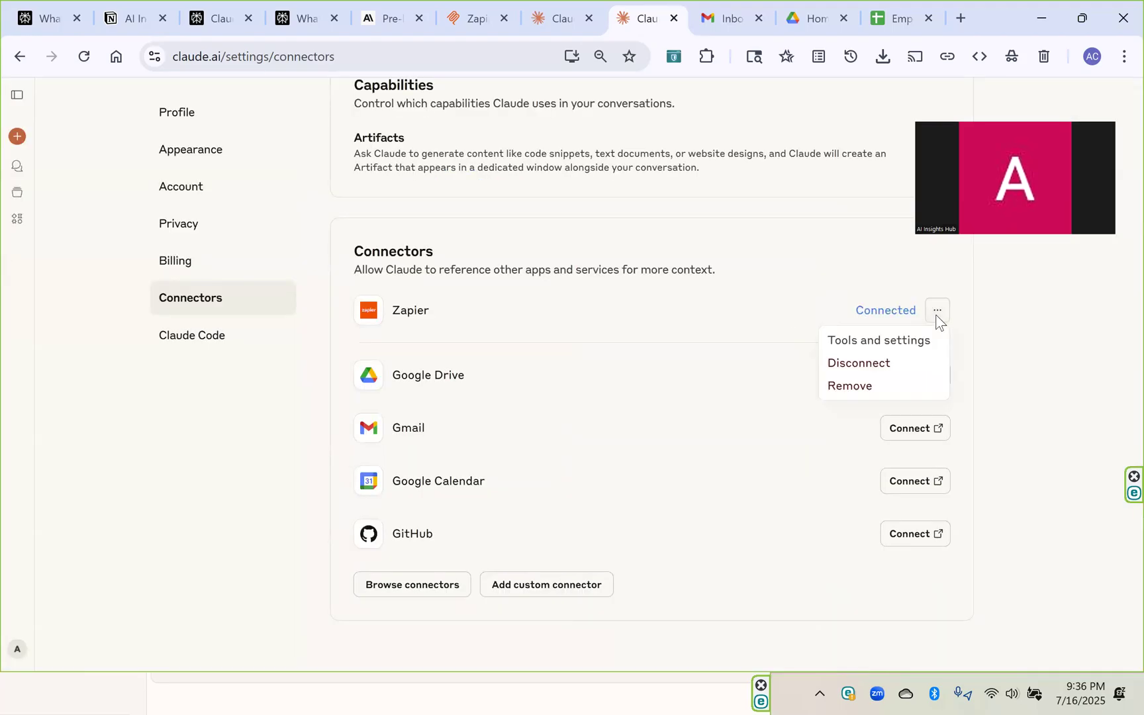
left_click(866, 342)
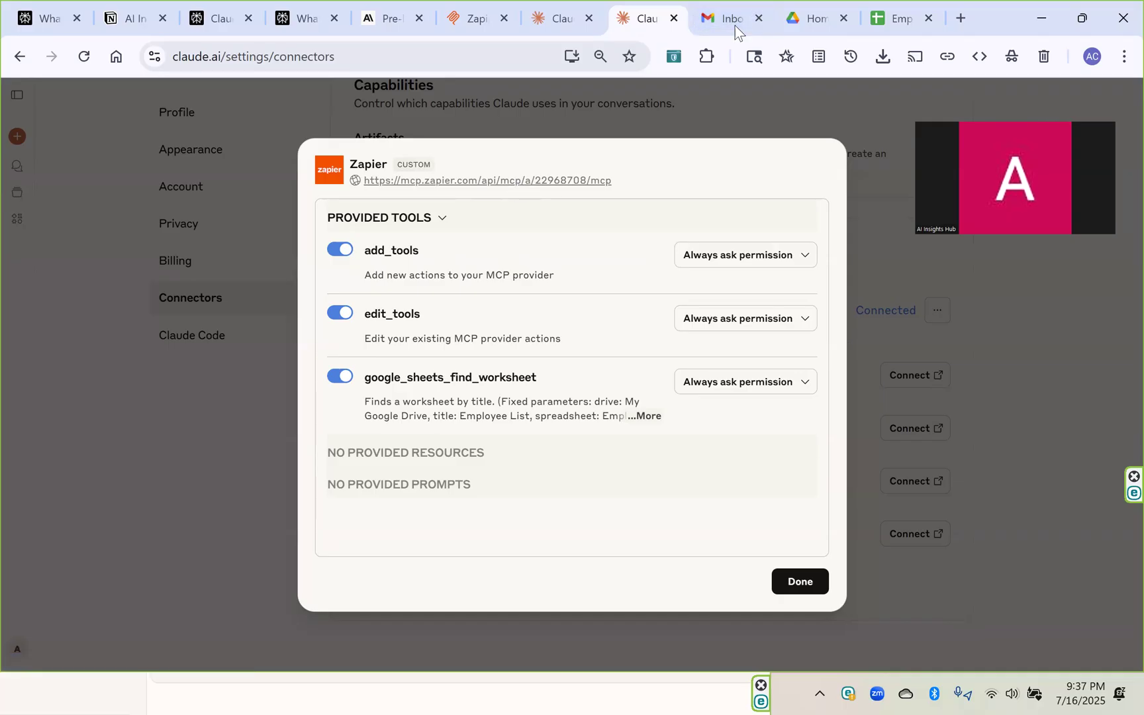
left_click(799, 586)
- Switch to Zapier MCP and view the tools configured for the Claude MCP Server
left_click(462, 21)
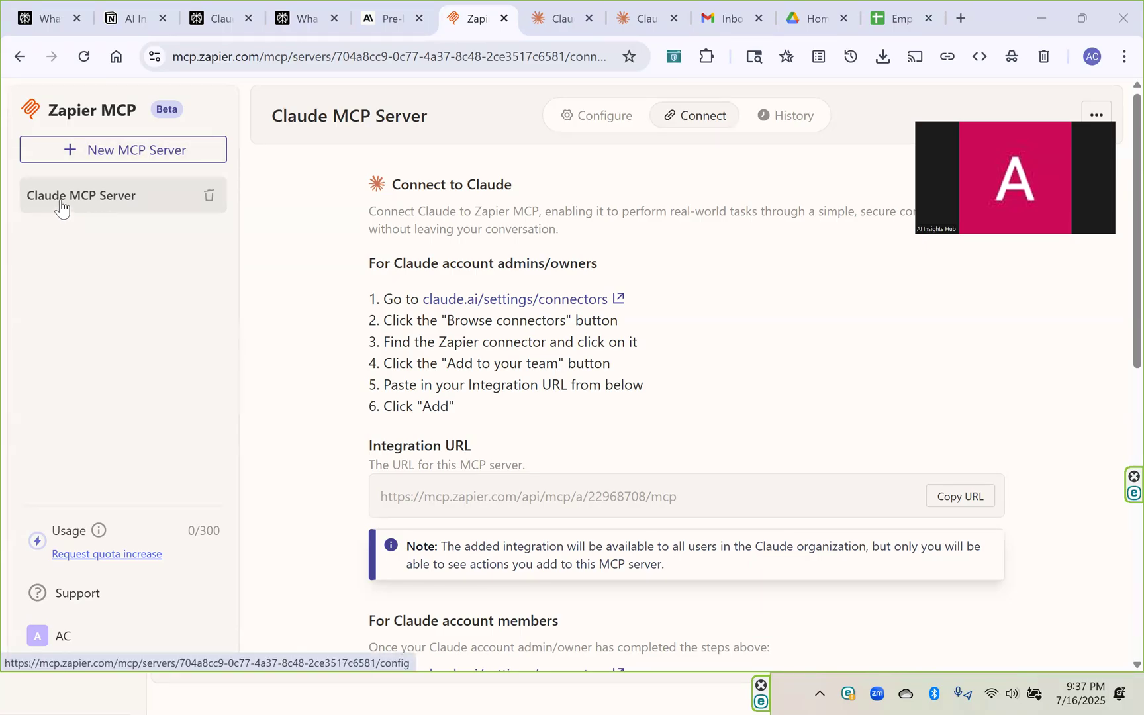
left_click(603, 127)
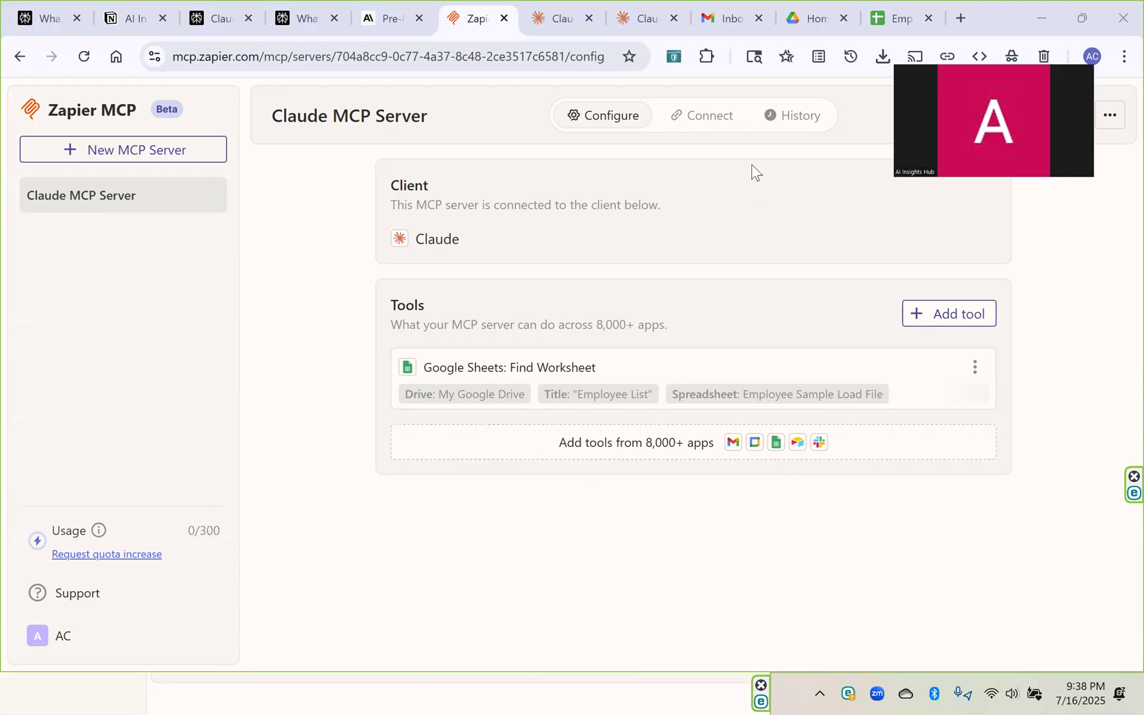
- Return to Claude, relaunch the Zapier authorization and check which Zapier tools are enabled for the new chat
left_click(539, 21)
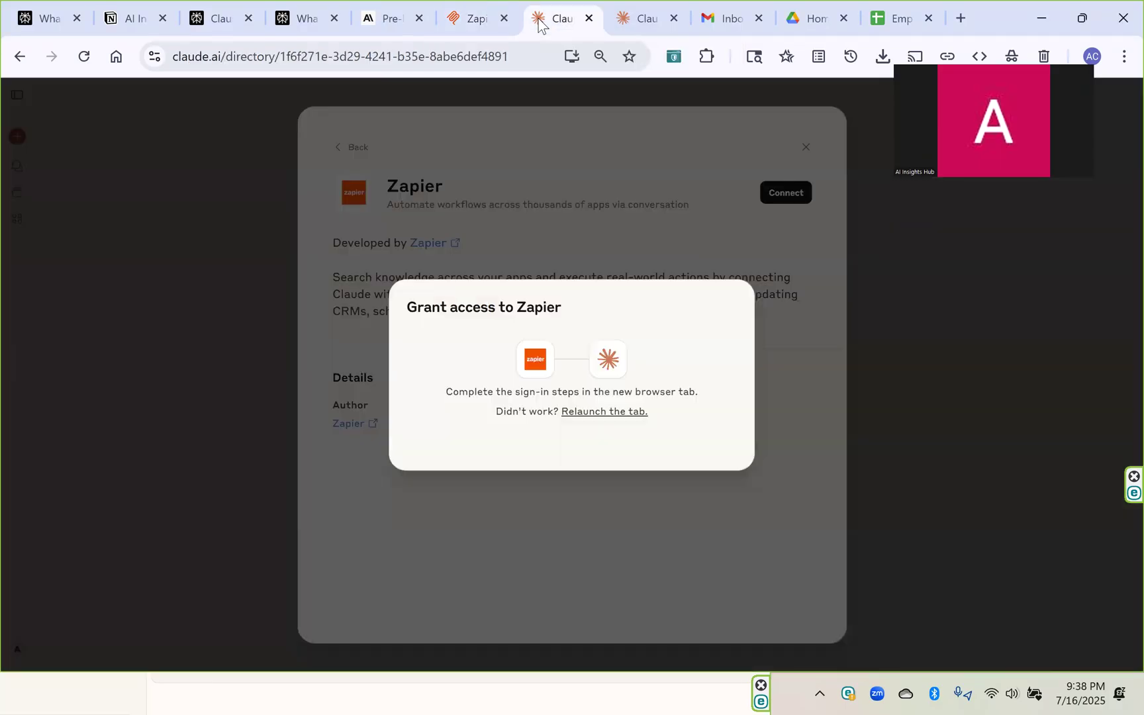
left_click(577, 411)
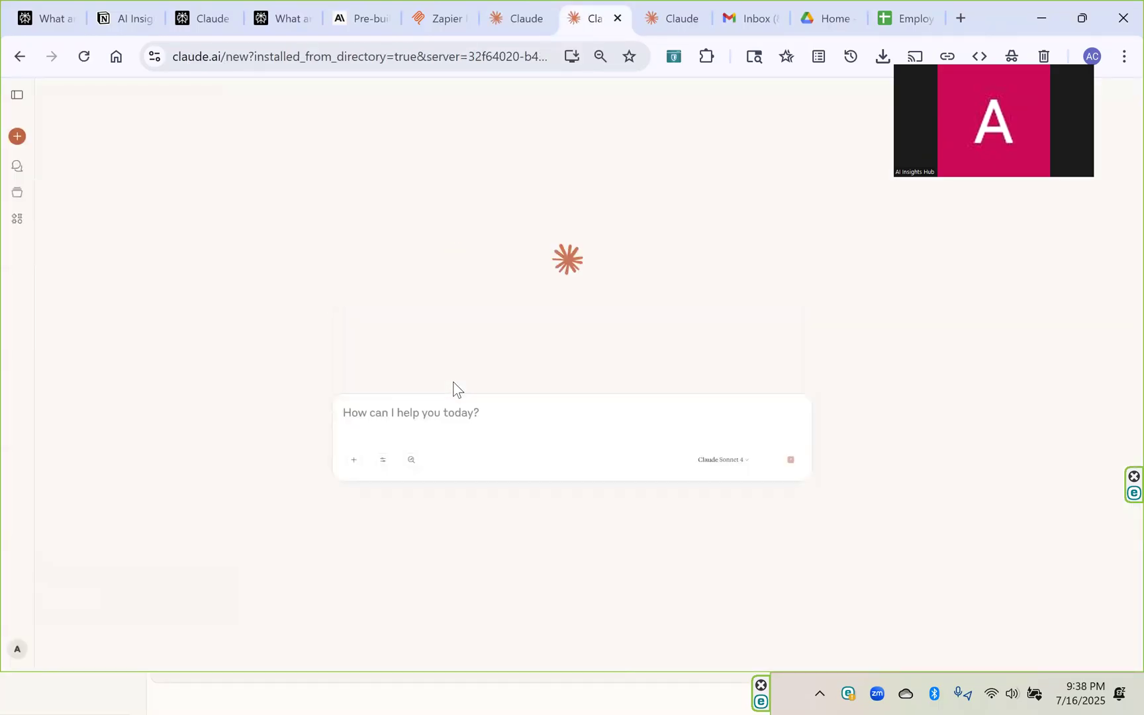
left_click(382, 464)
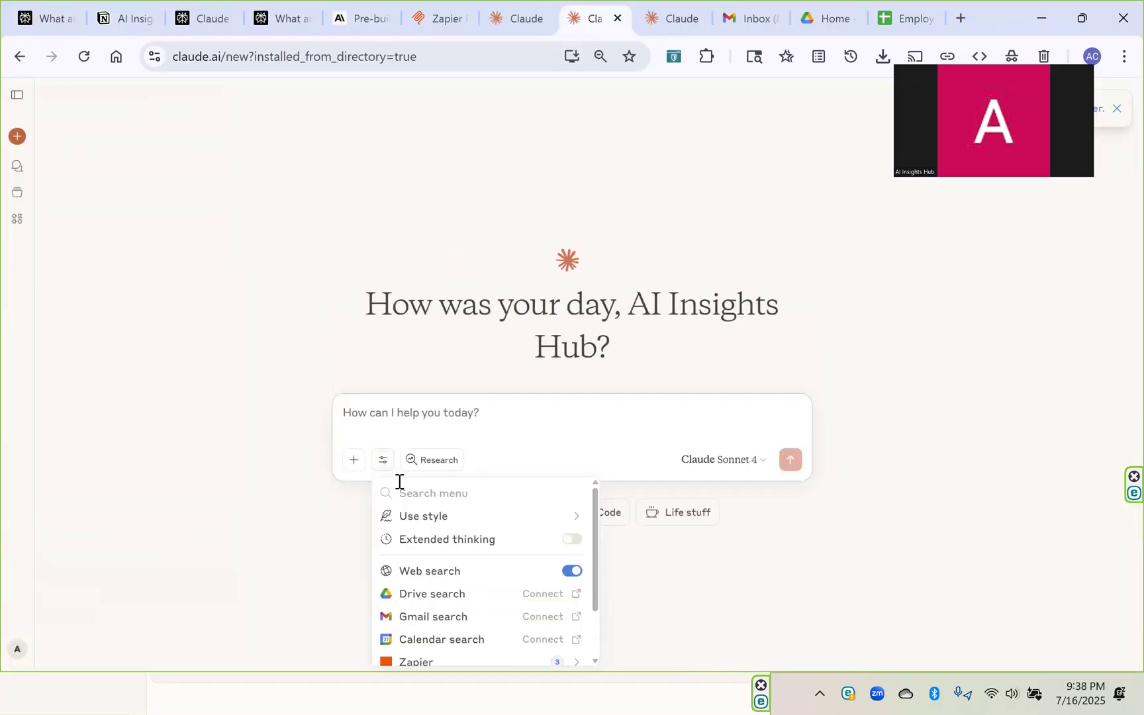
scroll(438, 568, "down", 1)
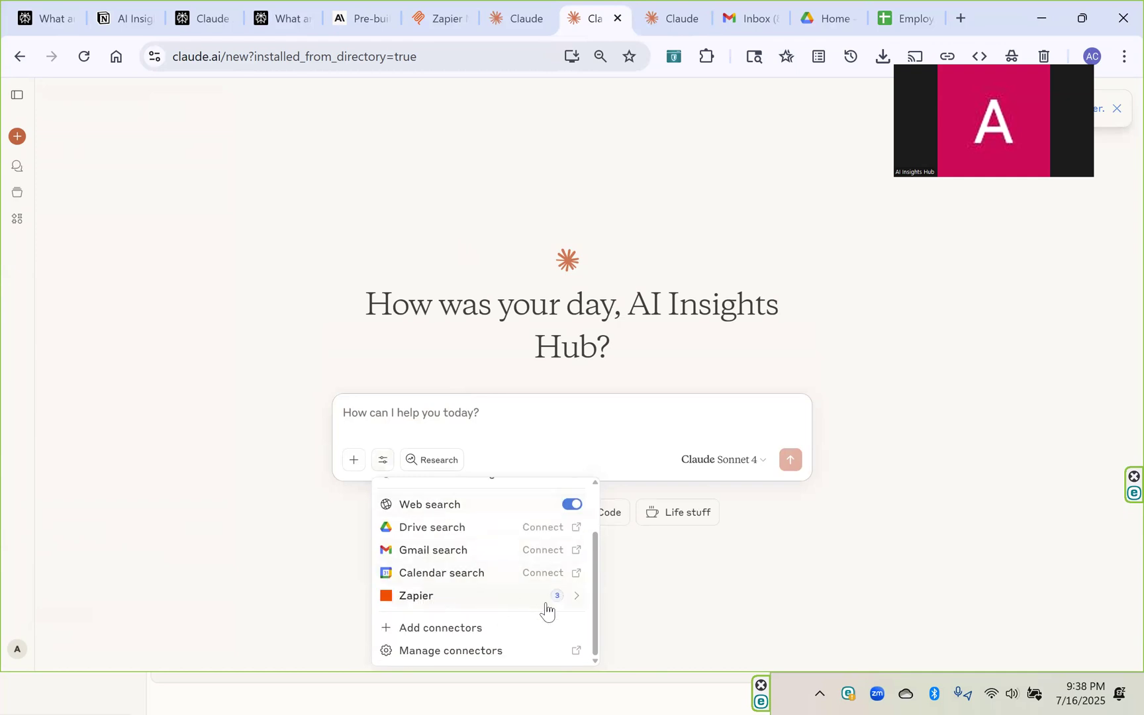
left_click(573, 599)
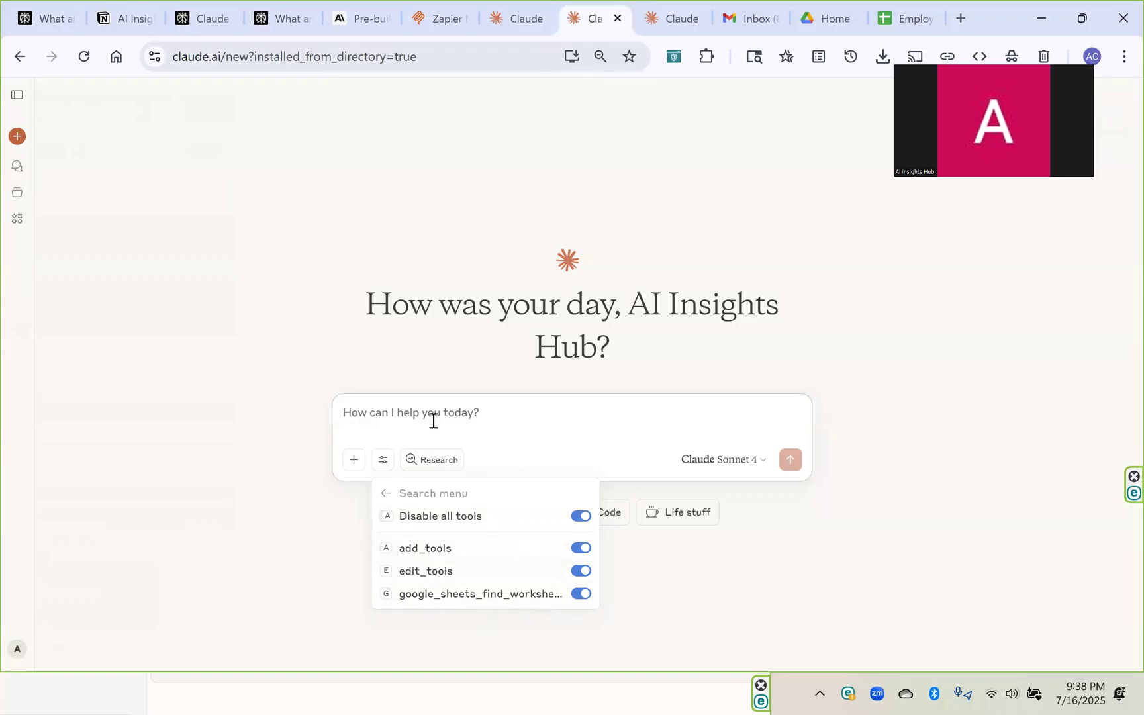
key("Escape")
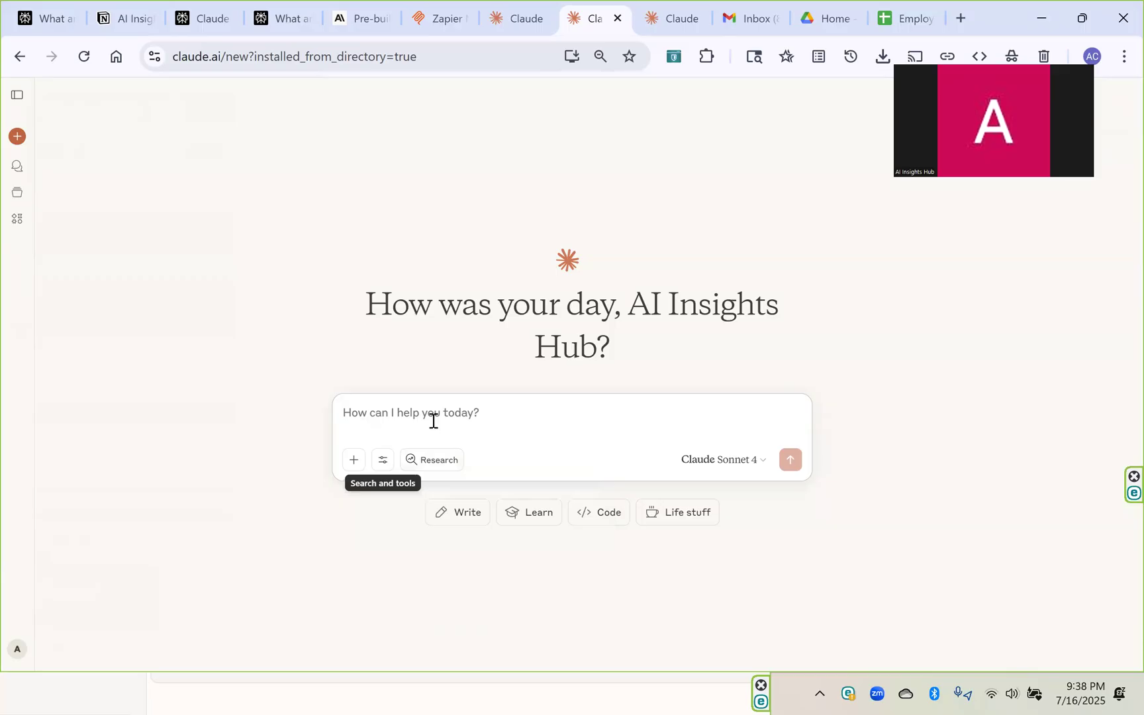
- Send the prompt "Summarize the contents of Employee Sample Load File using Zapier" and allow the google_sheets_find_worksheet tool once
left_click(432, 409)
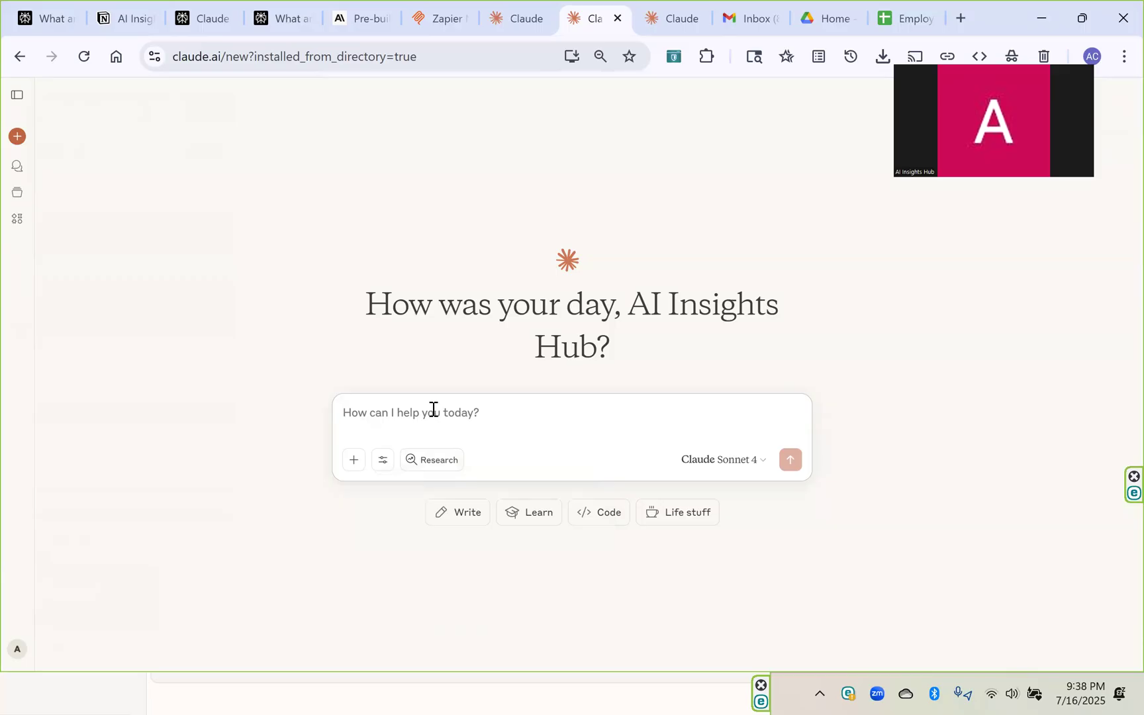
type("s")
key("BackSpace")
type("Su")
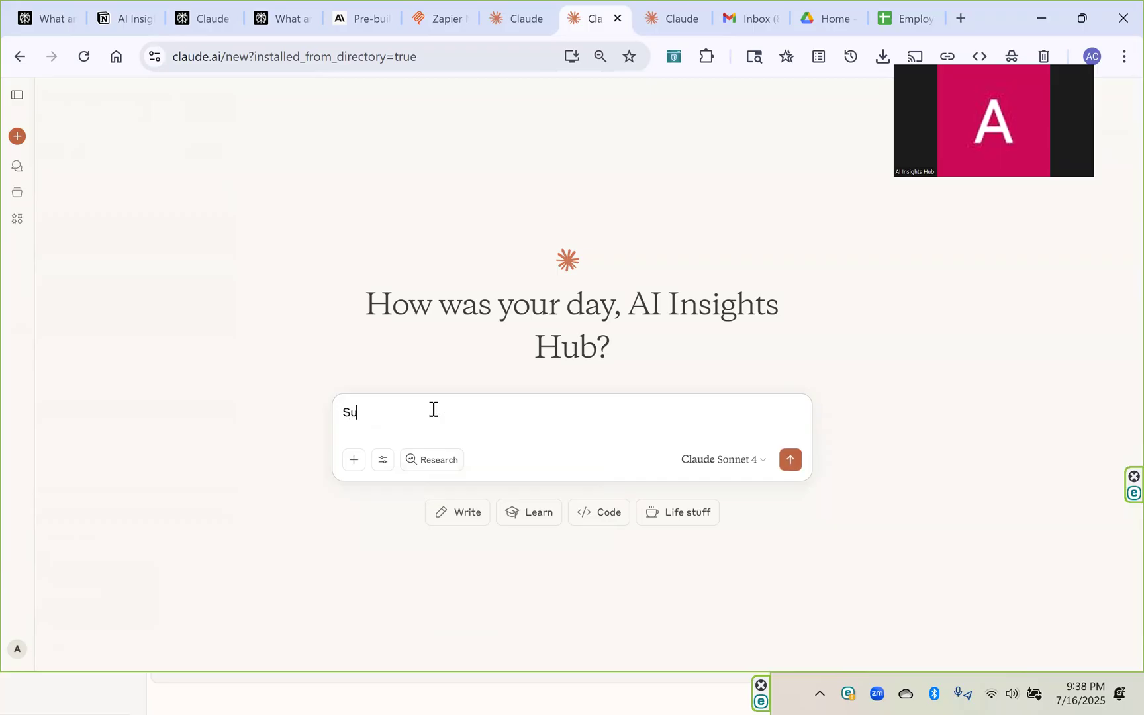
type("mmarize the contents of Employee Sample Load Fi")
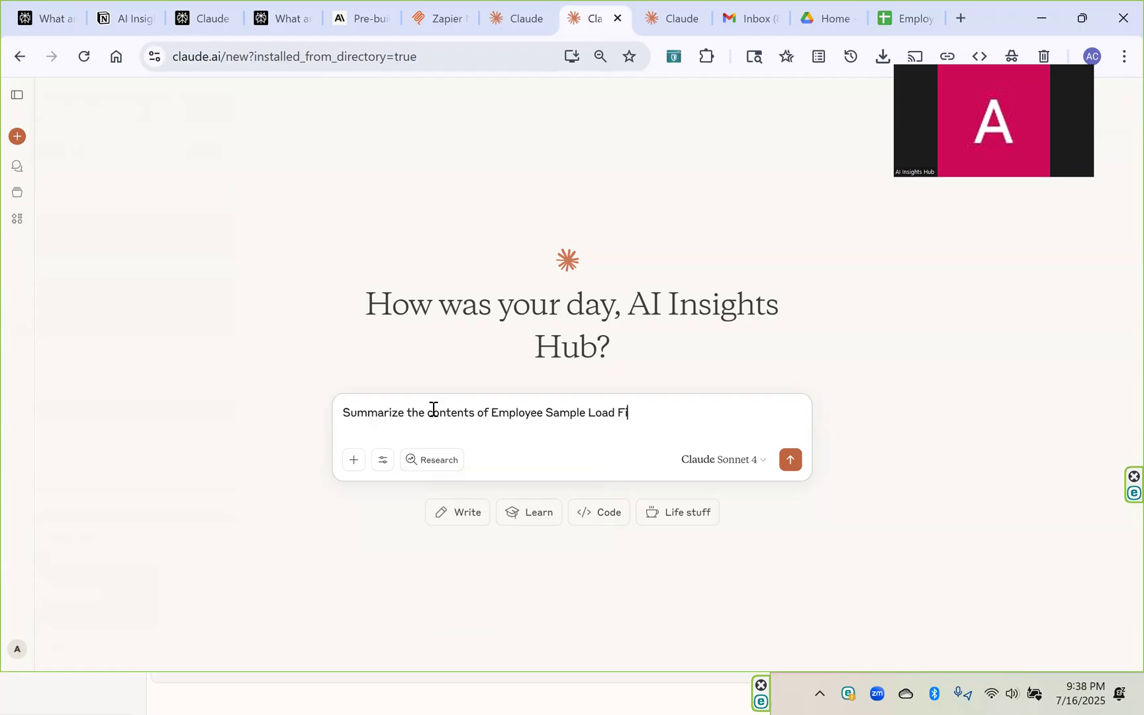
type("le using Zapier")
left_click(791, 459)
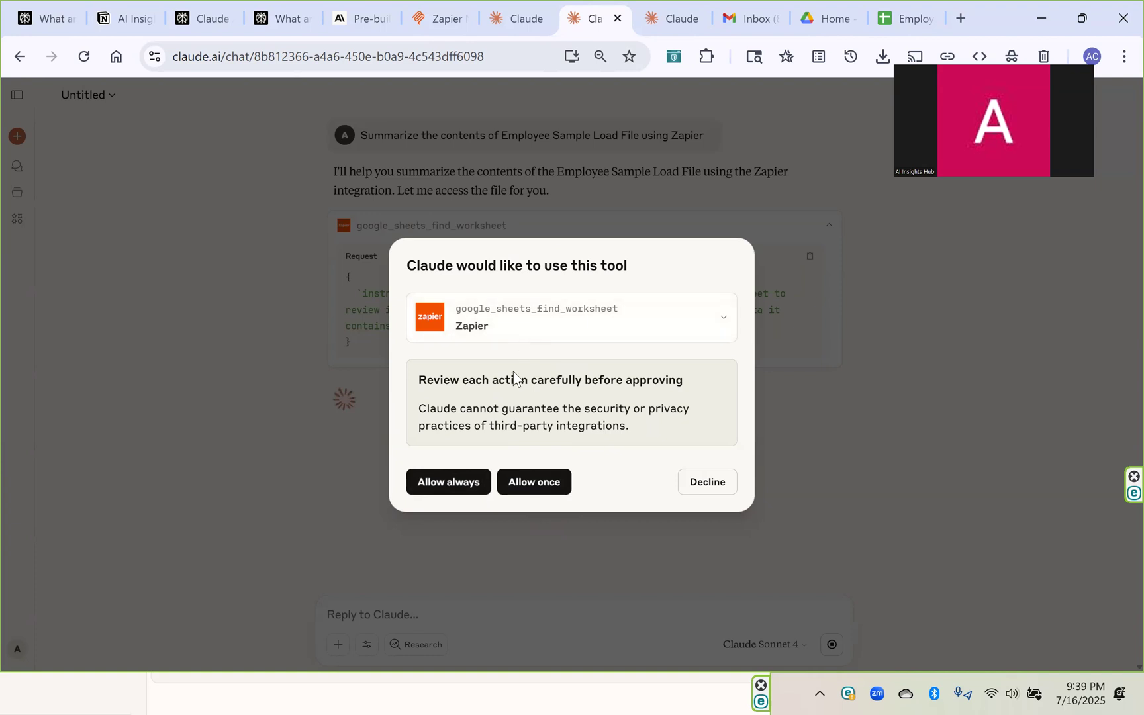
left_click(544, 480)
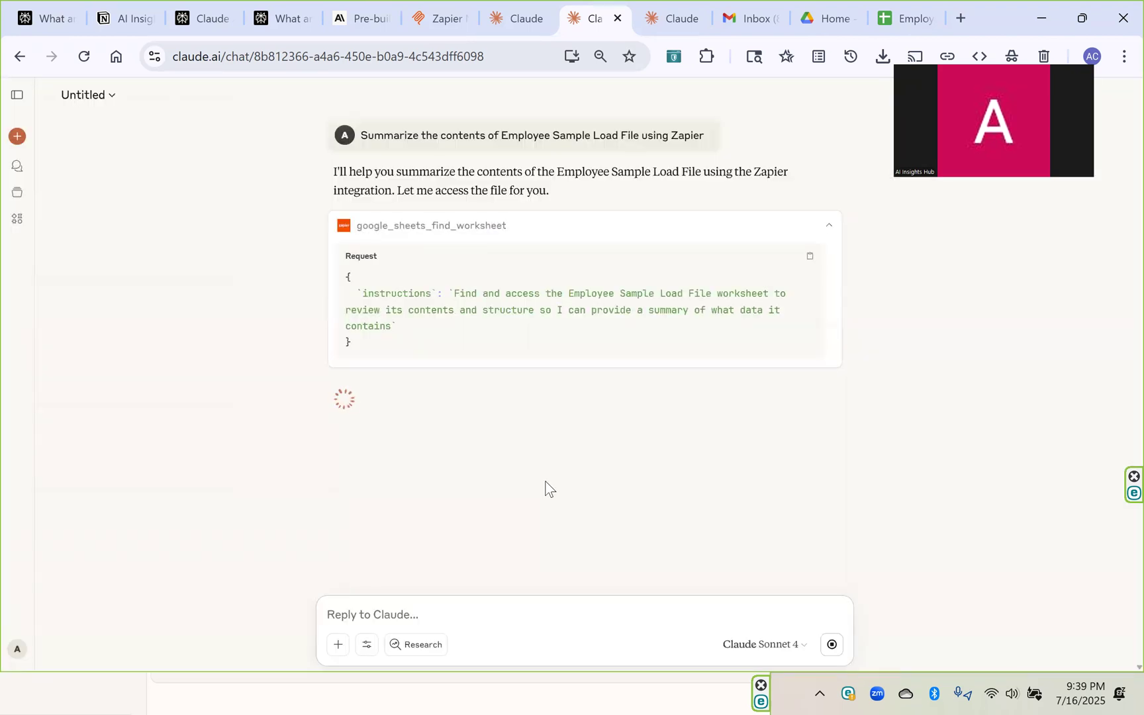